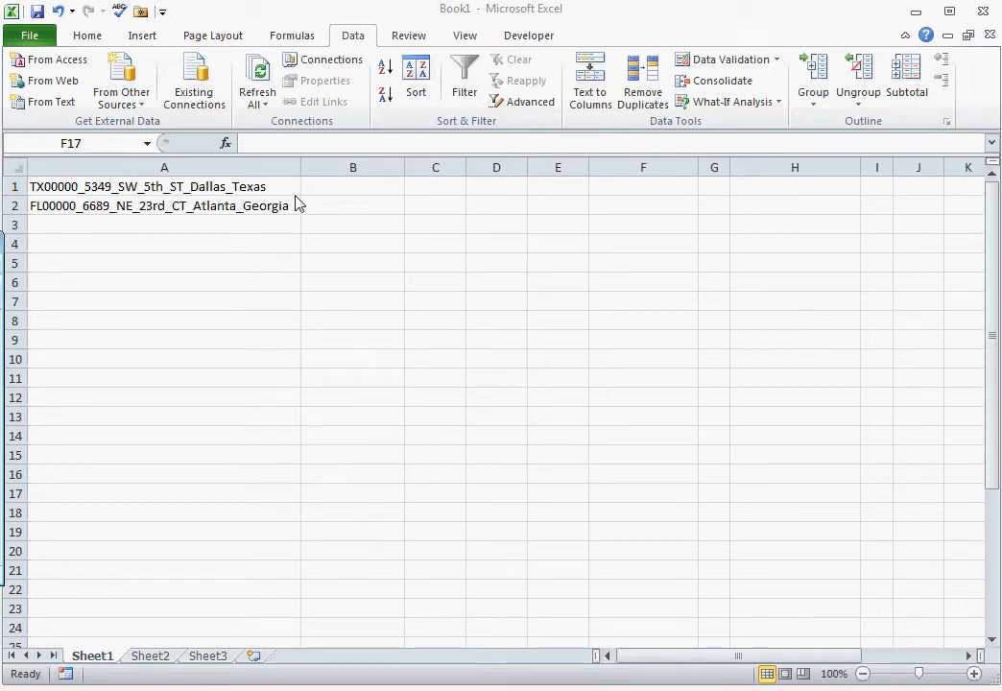
Step: Start Text to Columns on column A as delimited data, with an underscore as the Other delimiter
click(195, 165)
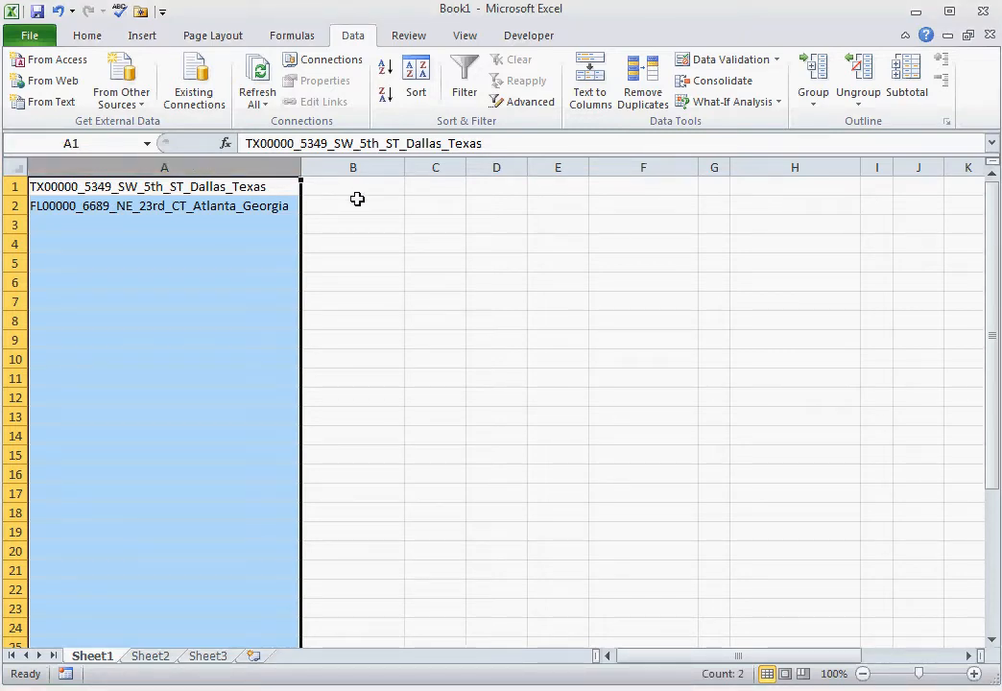
click(83, 36)
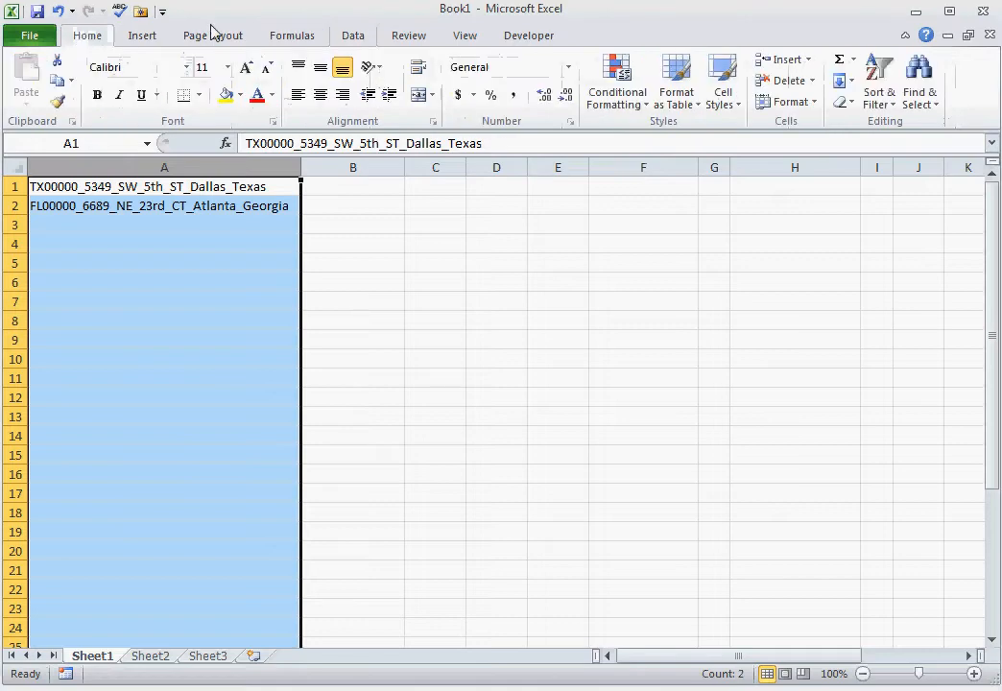
click(353, 38)
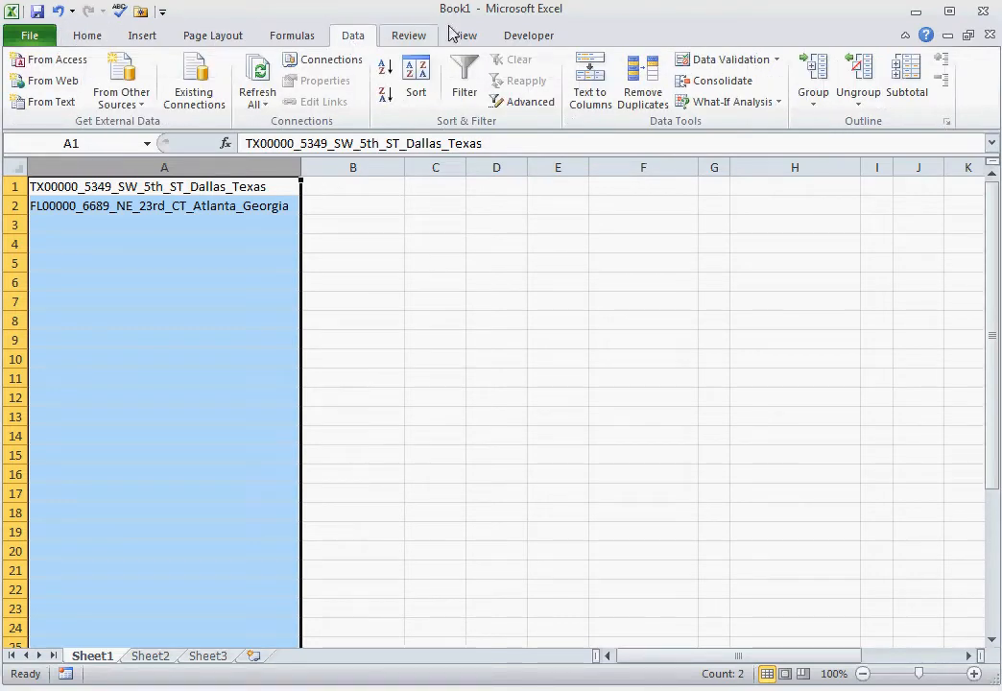
click(591, 89)
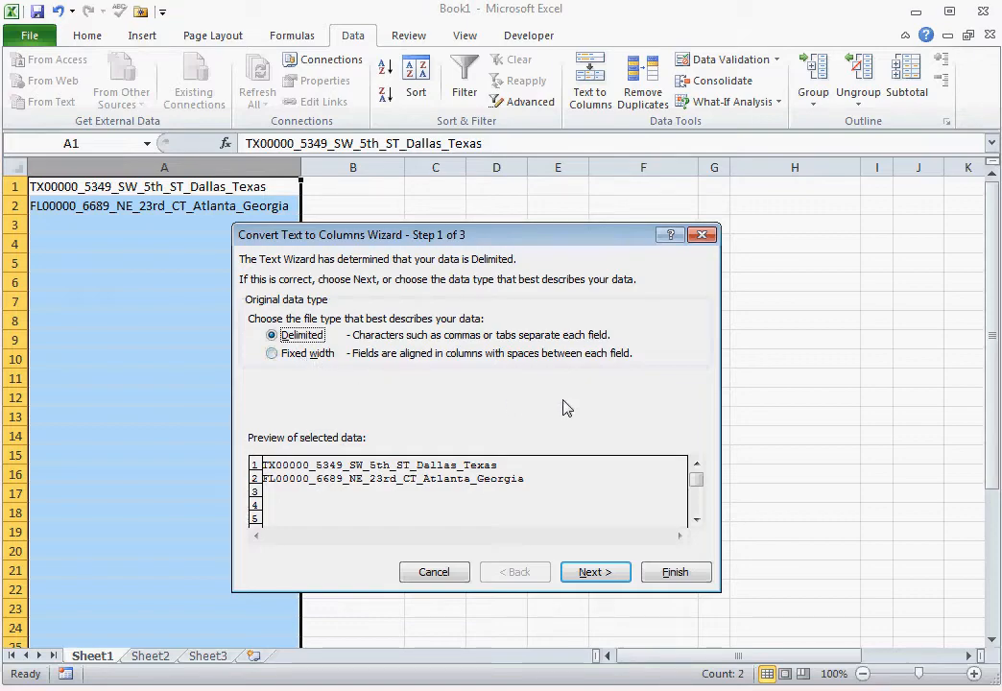
click(615, 574)
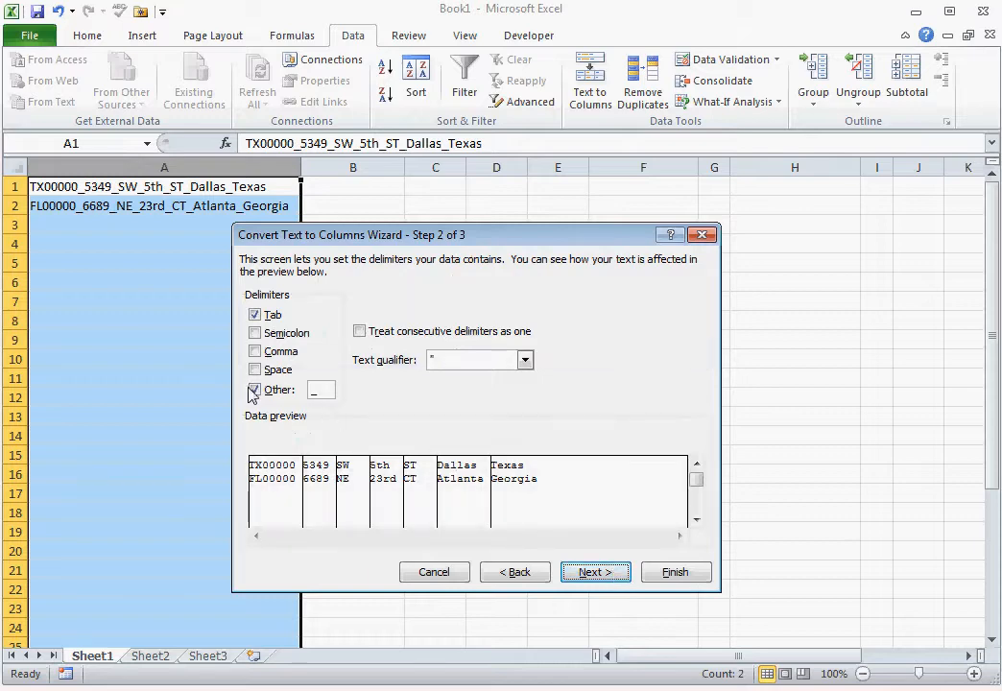
click(254, 390)
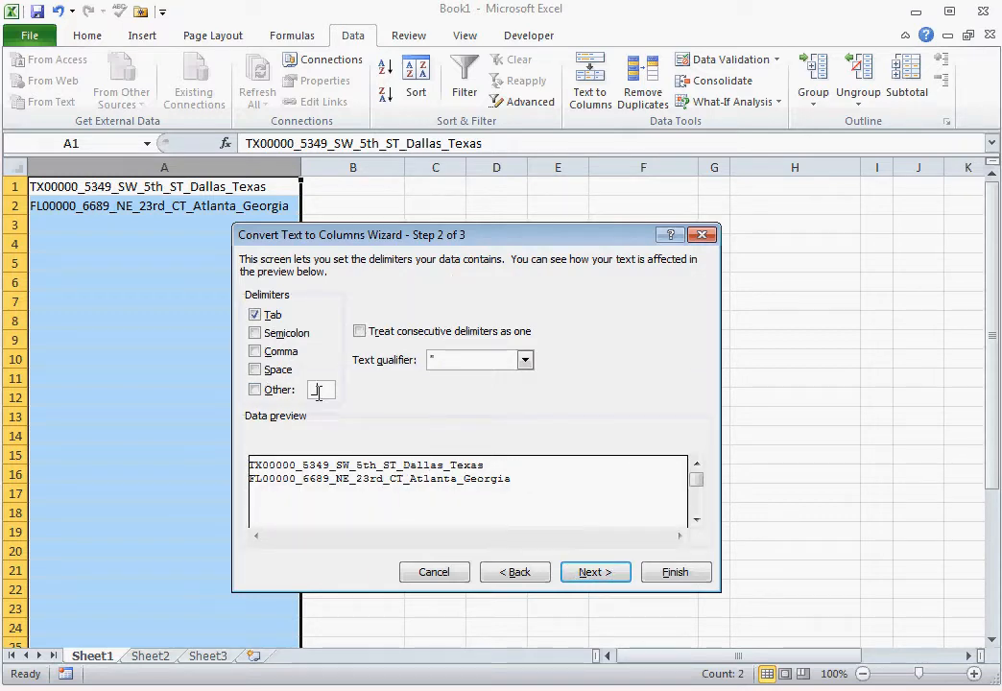
click(254, 389)
click(254, 389)
text(_)
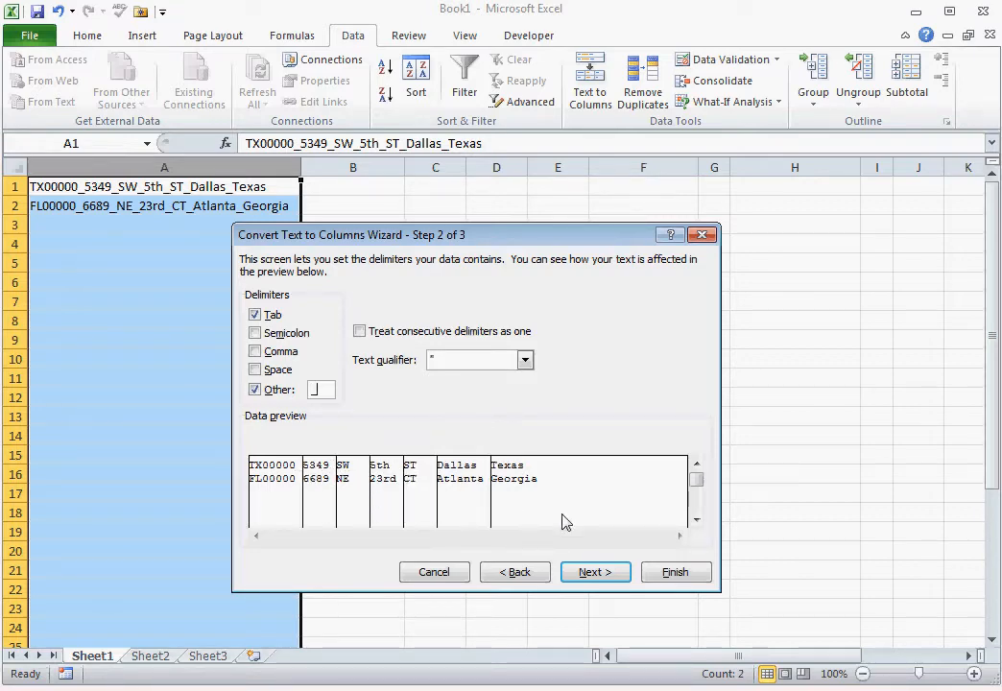
Step: Set the destination of the column A split to cell C1 and complete the conversion
click(615, 576)
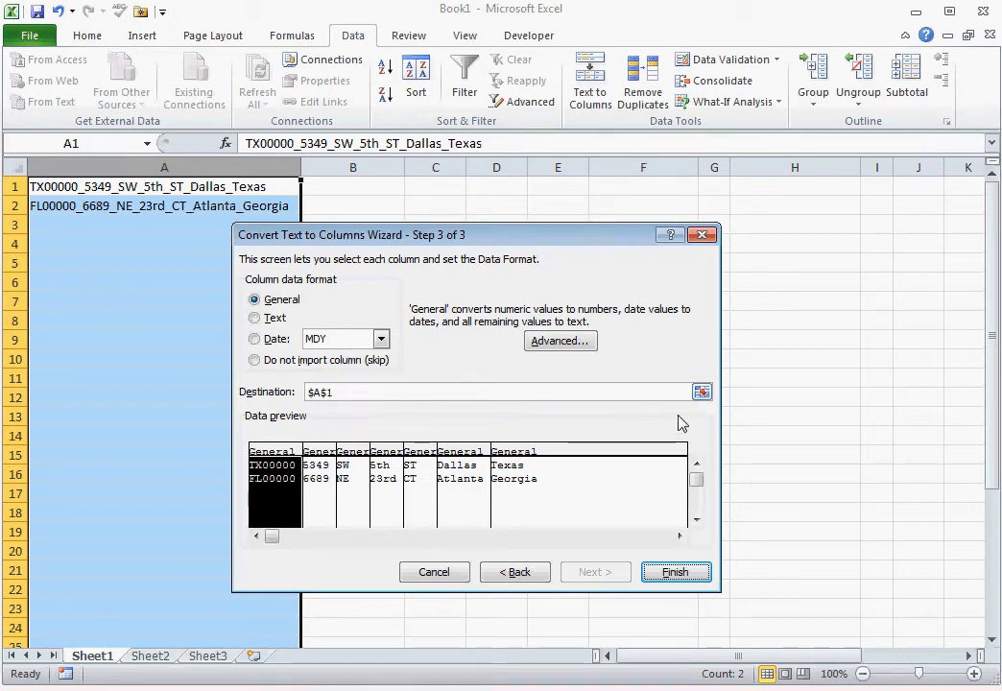
click(702, 392)
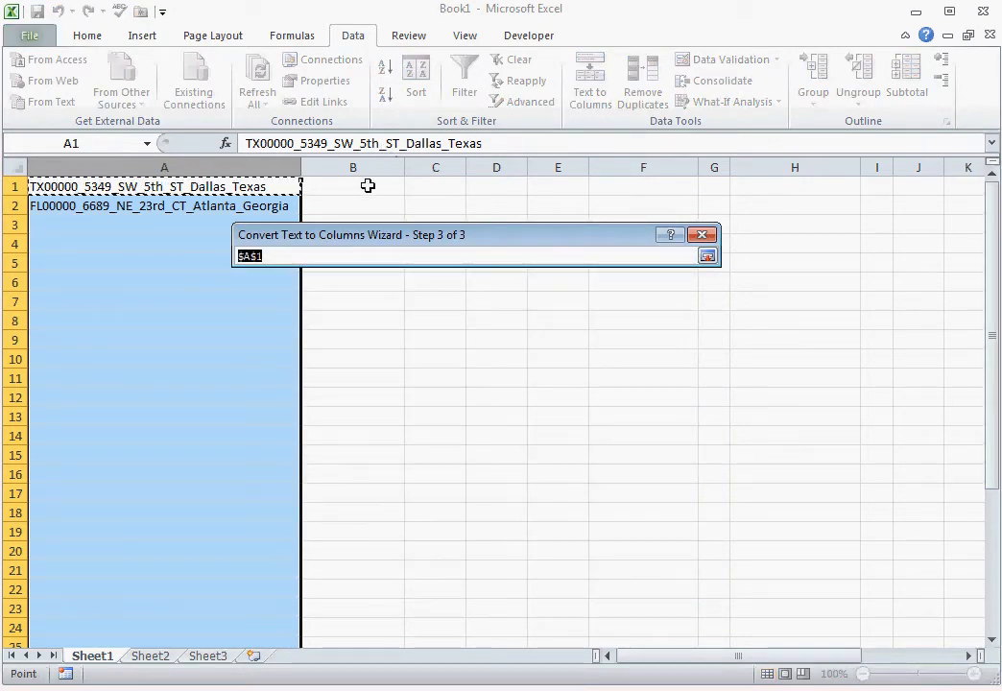
click(430, 190)
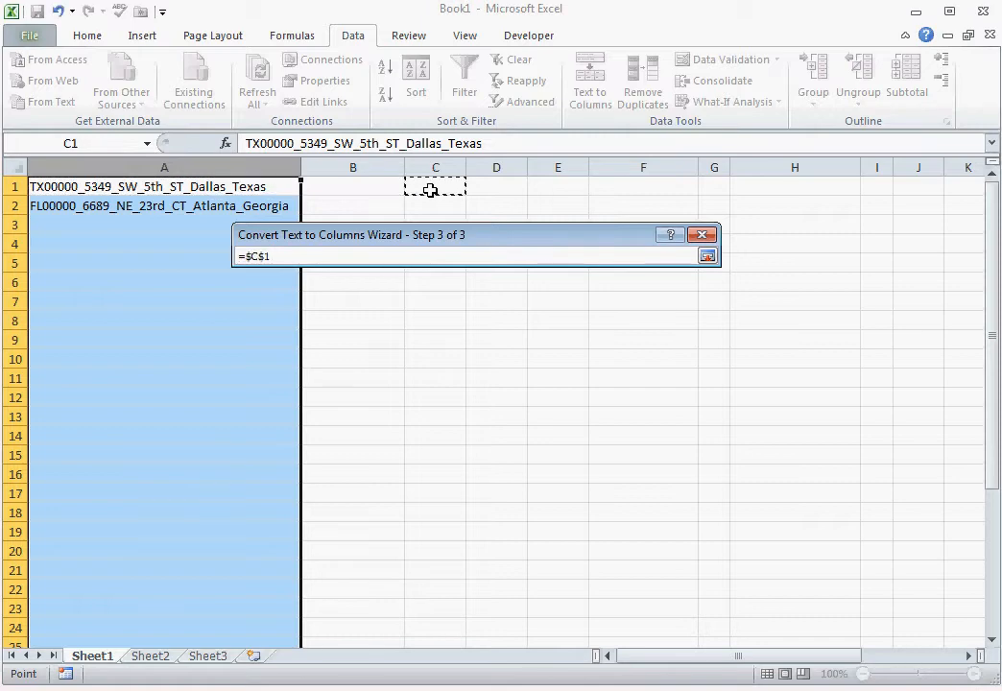
click(708, 257)
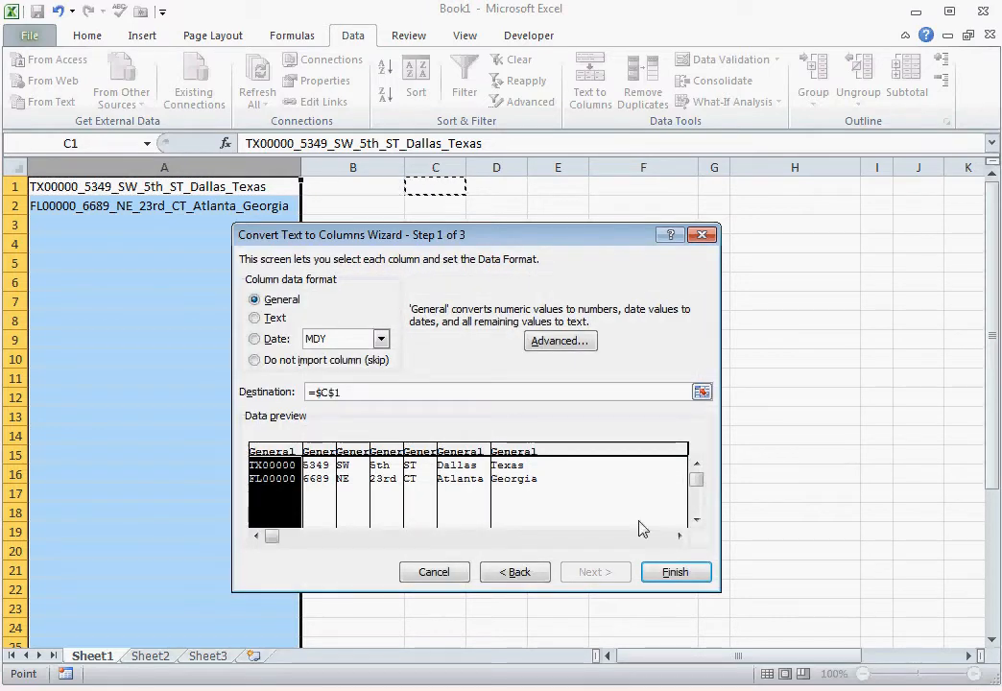
click(660, 576)
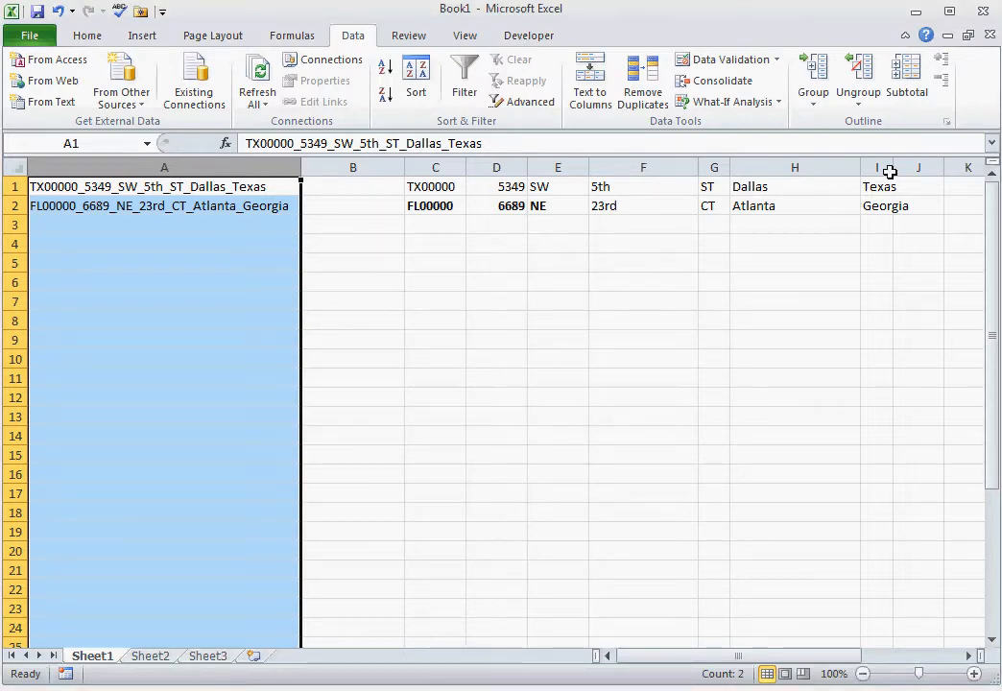
Step: Widen column I and narrow columns D, E, F and H to fit the split address parts
drag(895, 166, 930, 166)
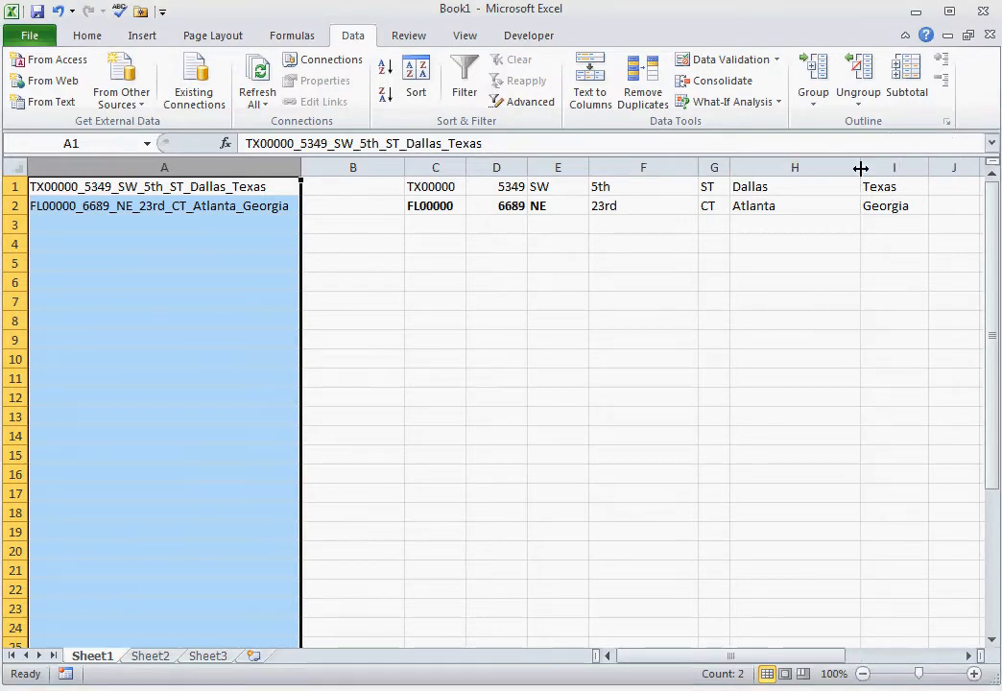
drag(859, 168, 782, 167)
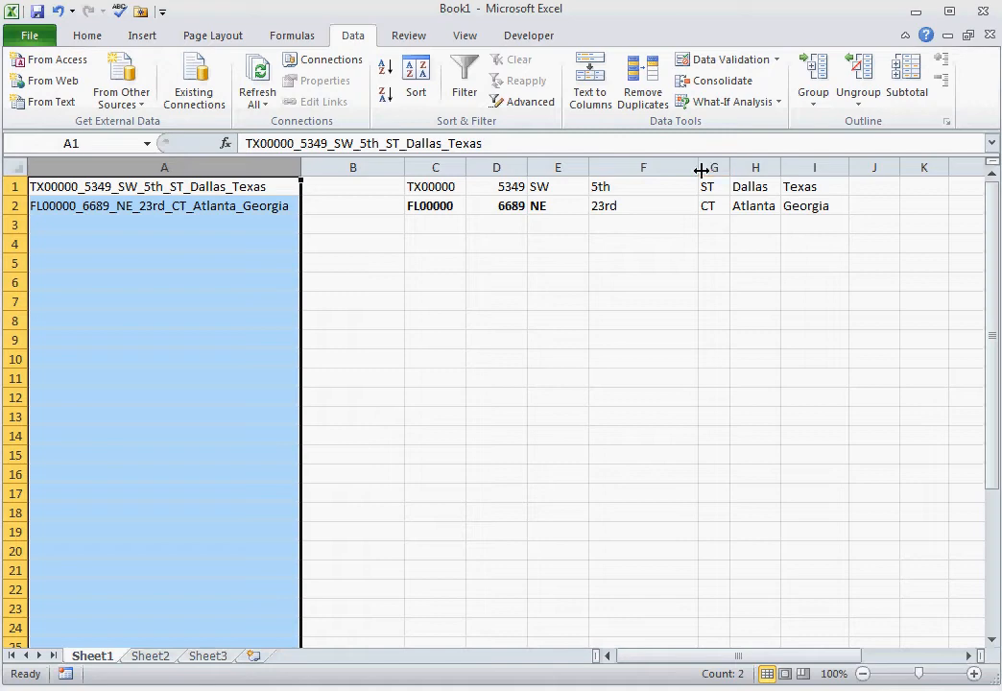
drag(699, 168, 503, 165)
Step: Start a fixed-width Text to Columns conversion on column C with a column break after the two-letter state code
click(455, 187)
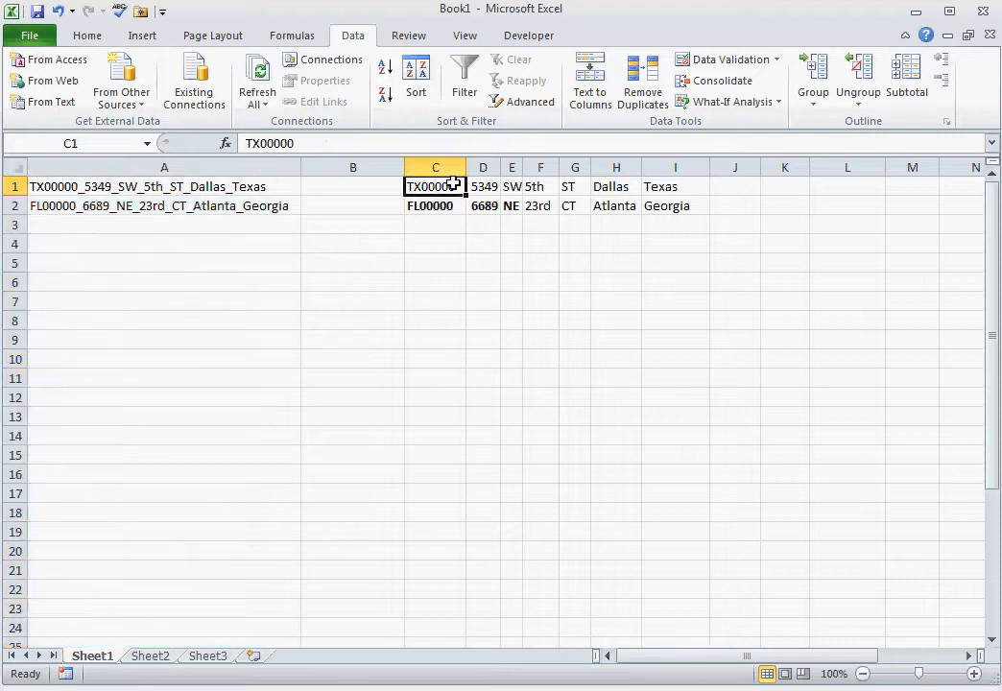
click(443, 205)
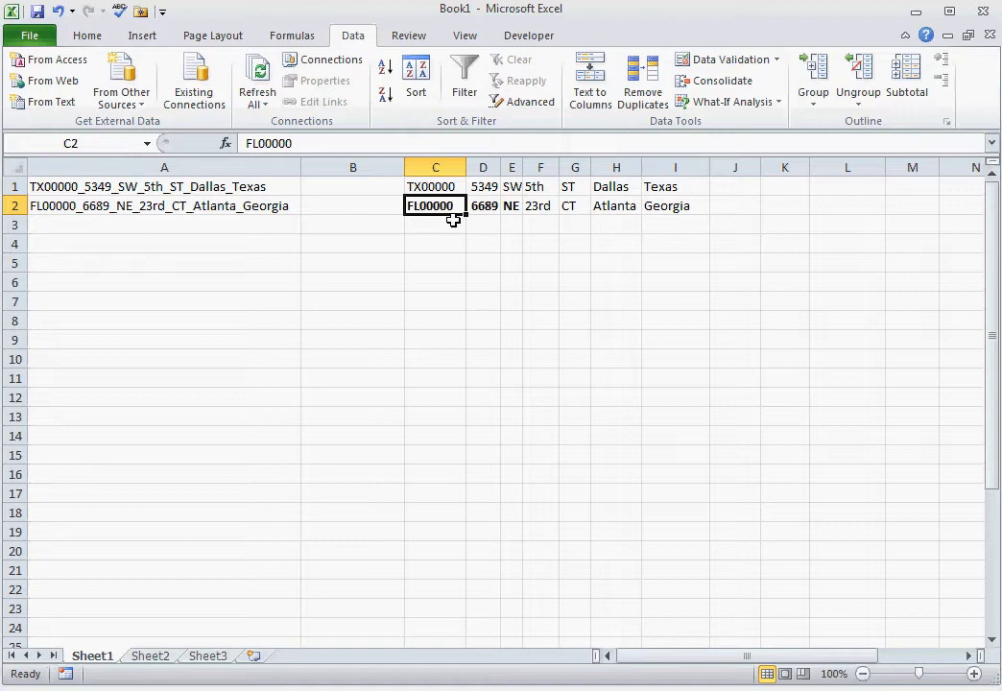
click(441, 165)
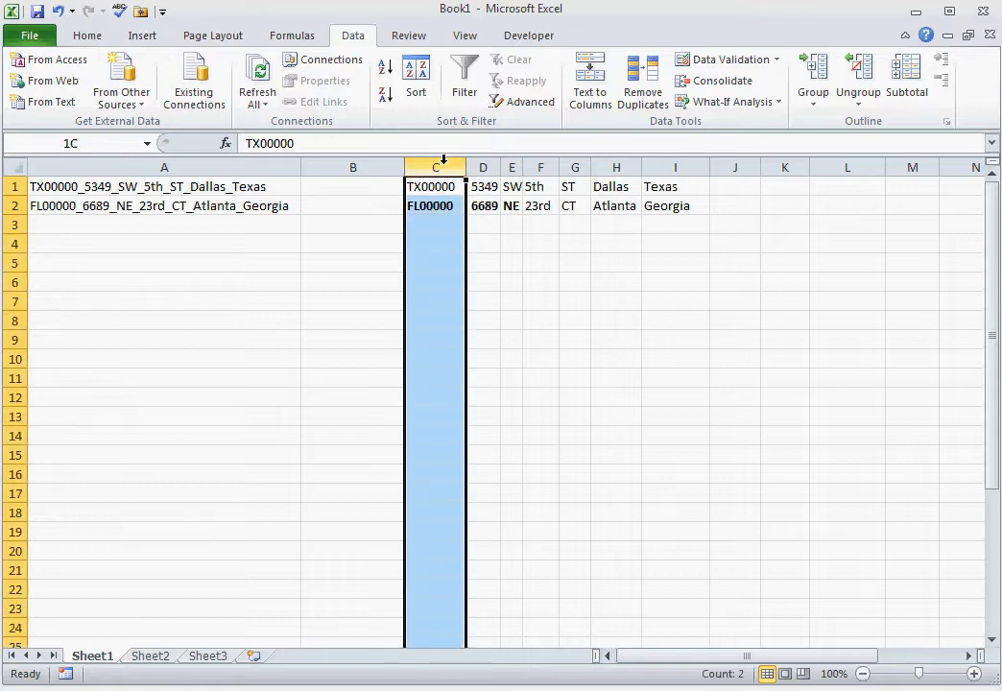
click(603, 103)
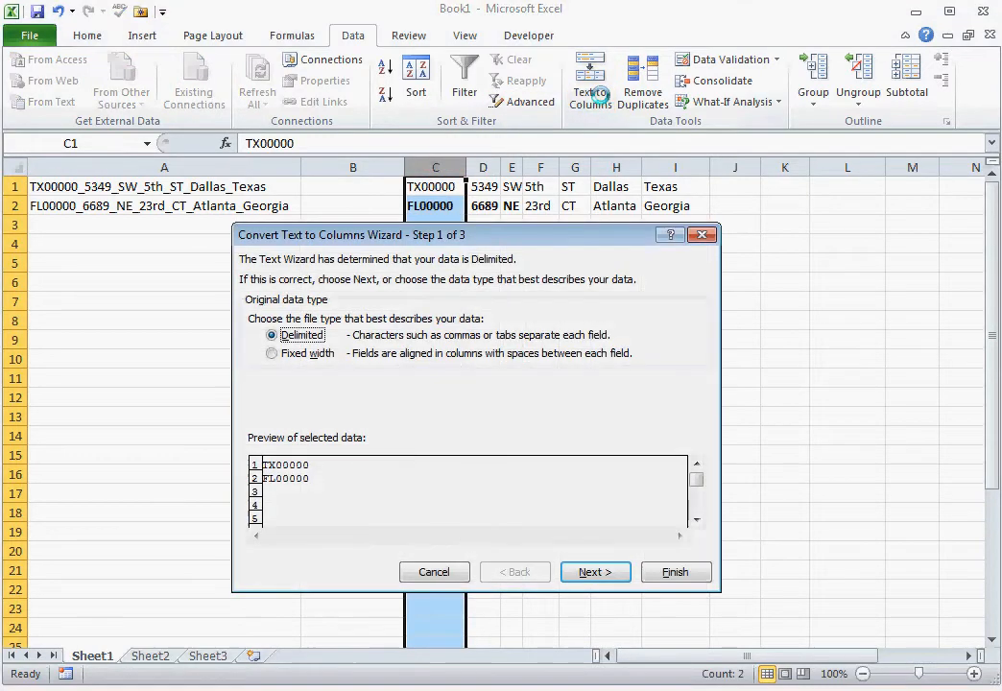
click(274, 353)
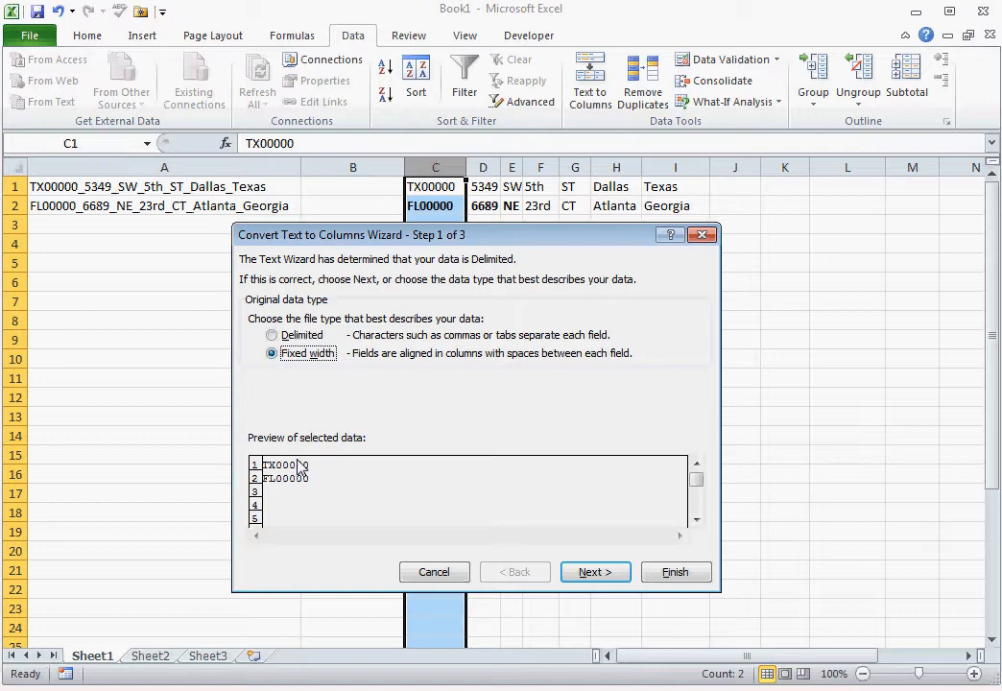
click(585, 572)
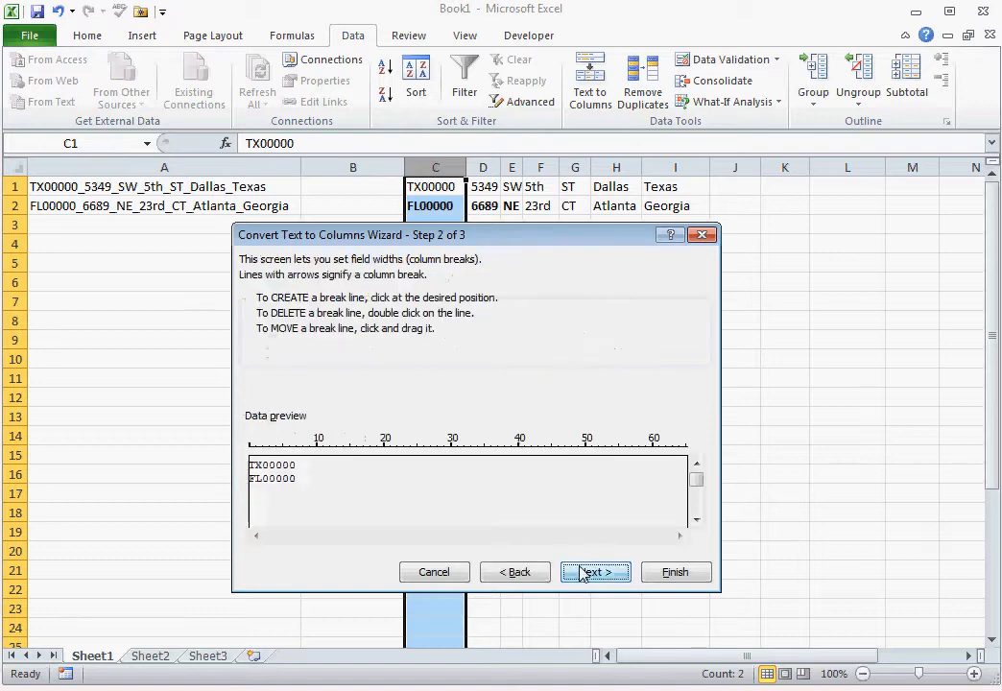
click(263, 451)
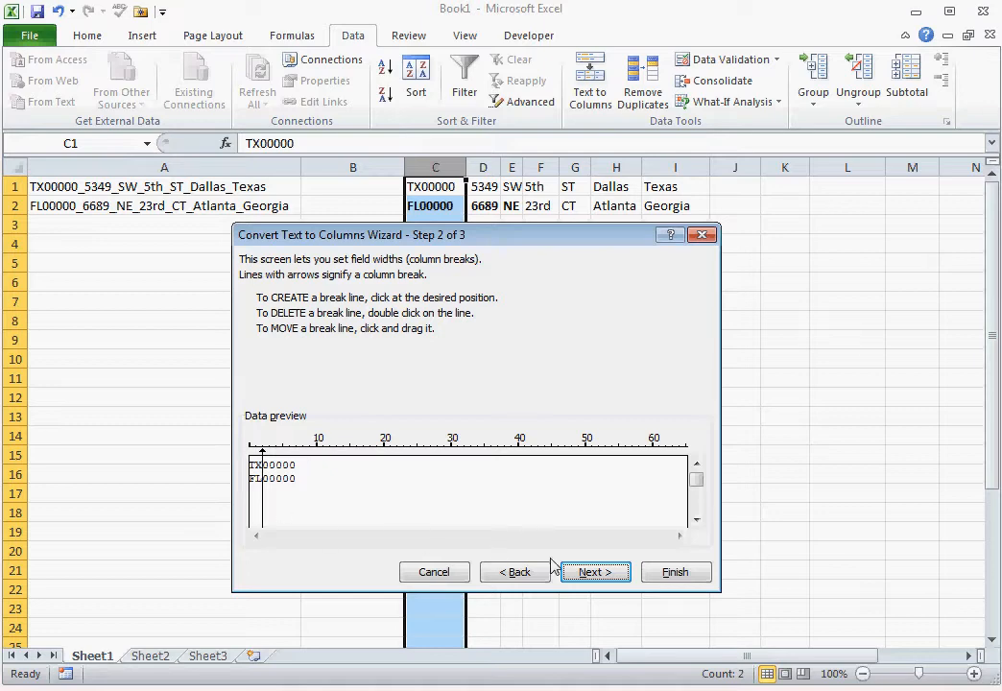
click(590, 573)
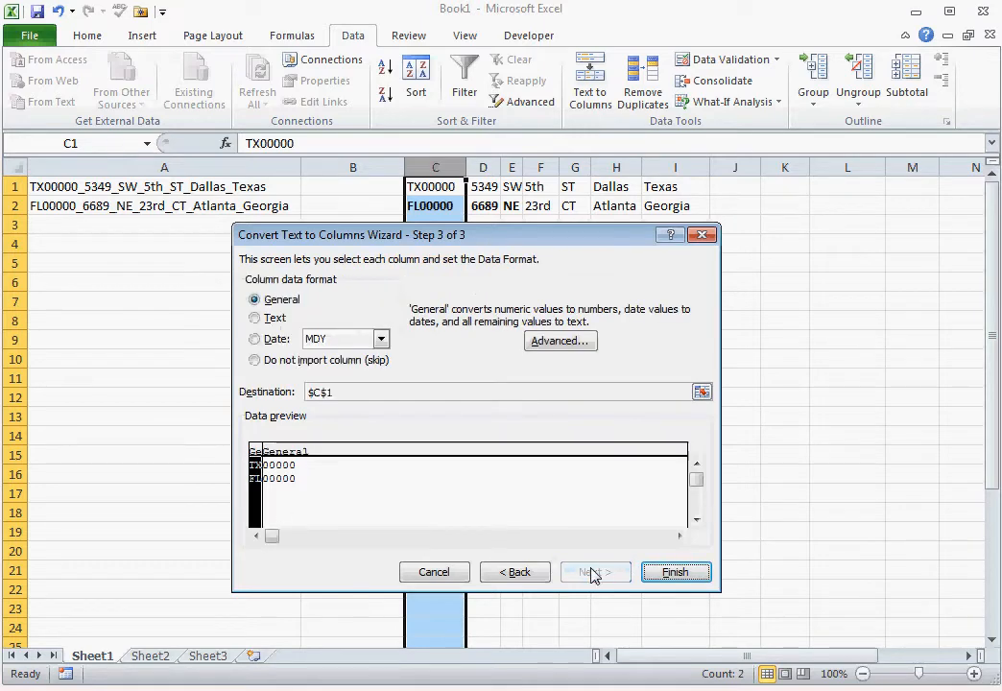
Step: Set the destination of the column C split to cell J1 and complete the conversion
click(702, 392)
click(748, 186)
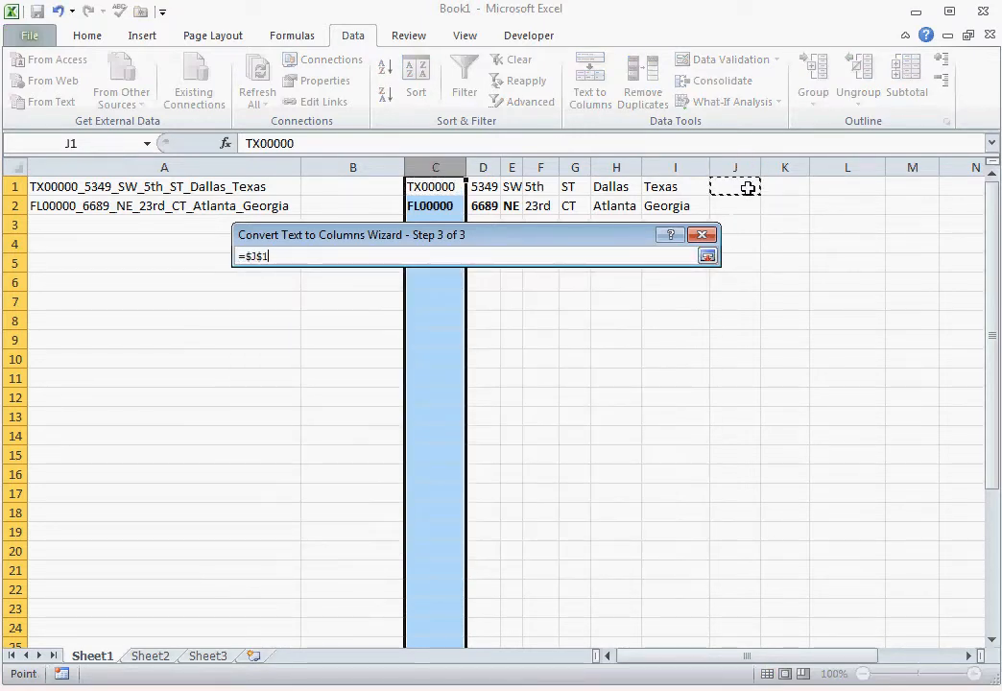
click(708, 256)
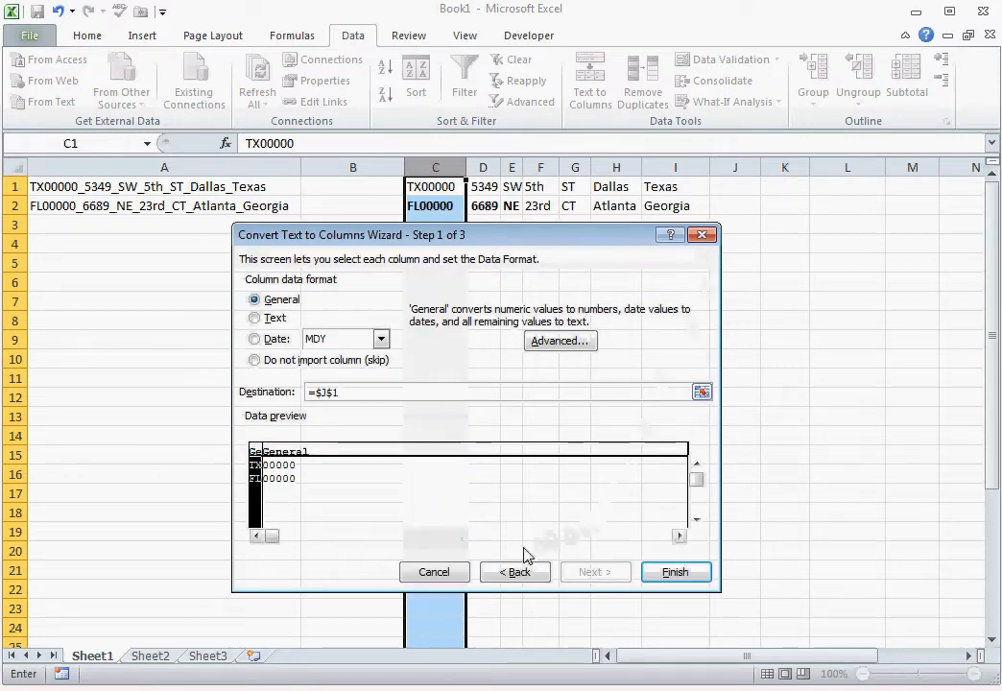
click(675, 571)
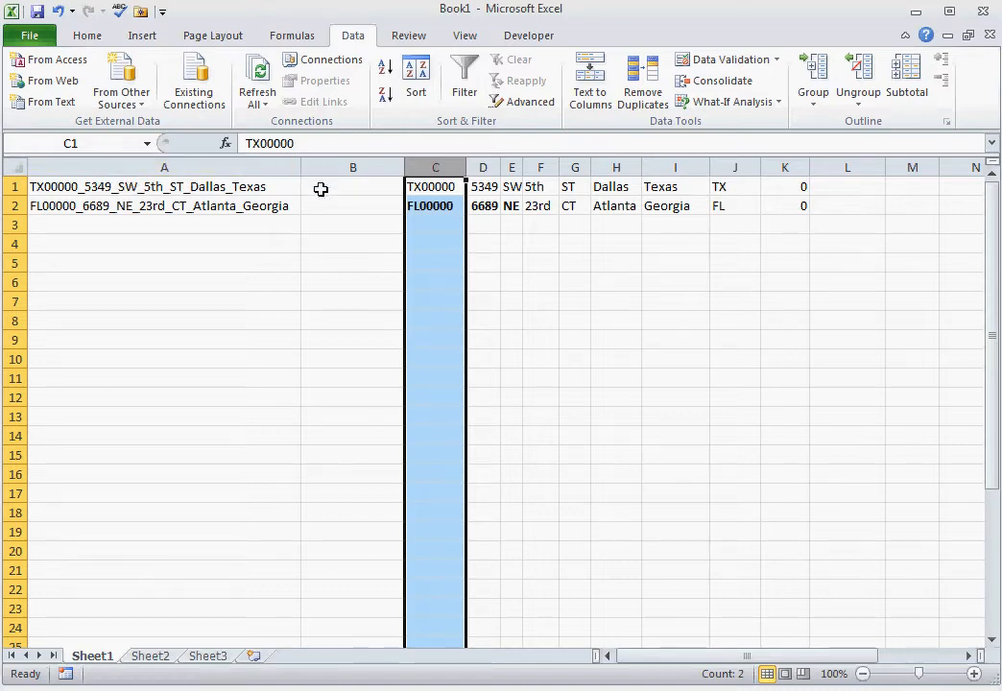
Step: Clear the contents of columns C through K, keeping the original strings in column A
click(196, 159)
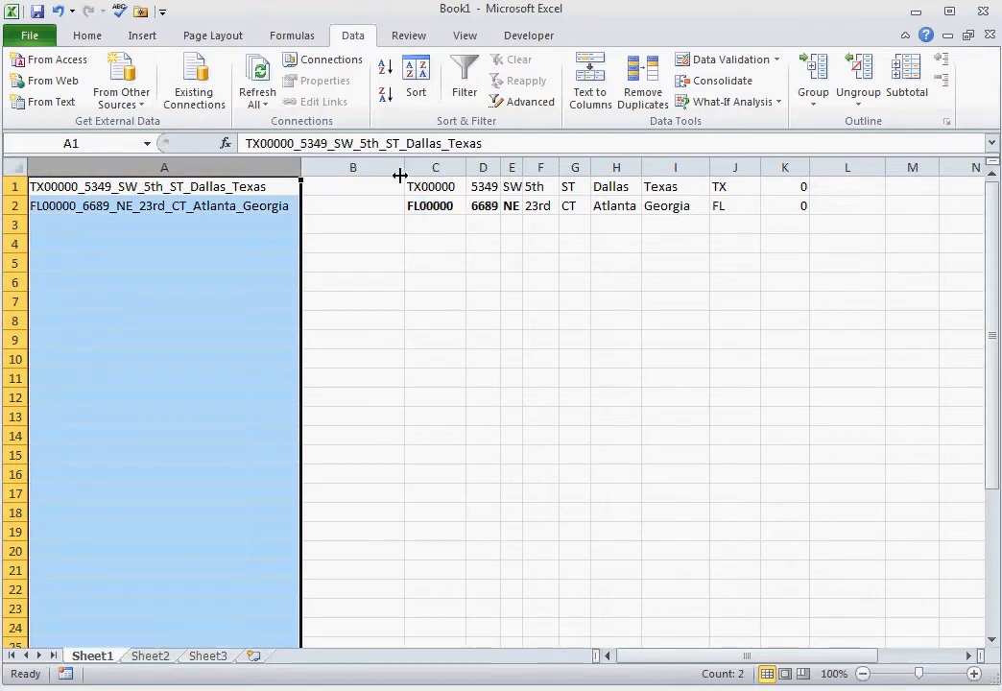
drag(436, 163, 640, 169)
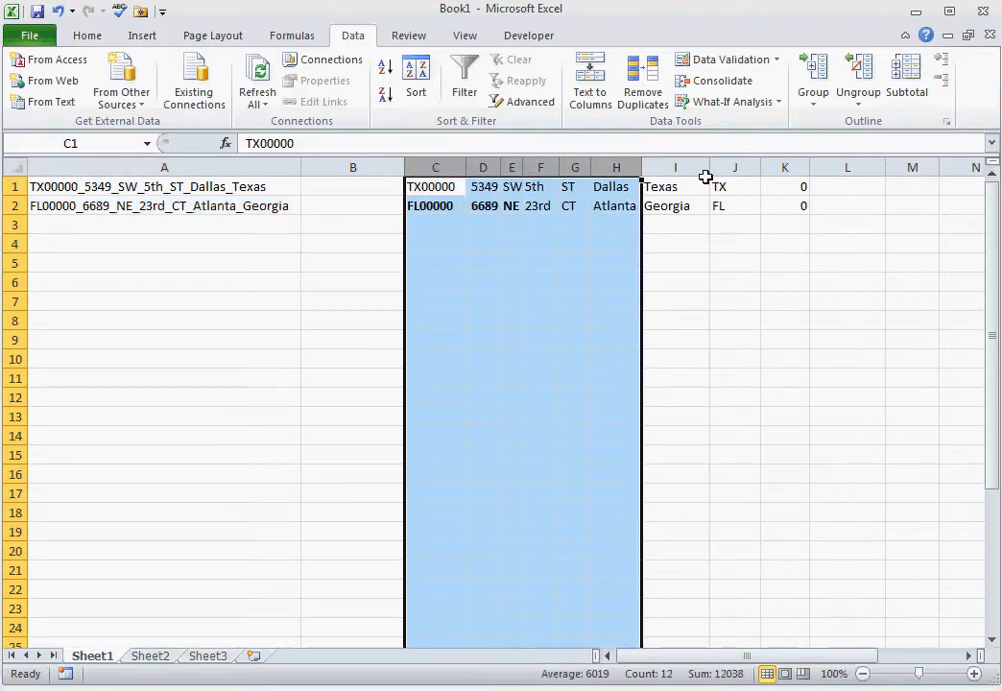
key(Delete)
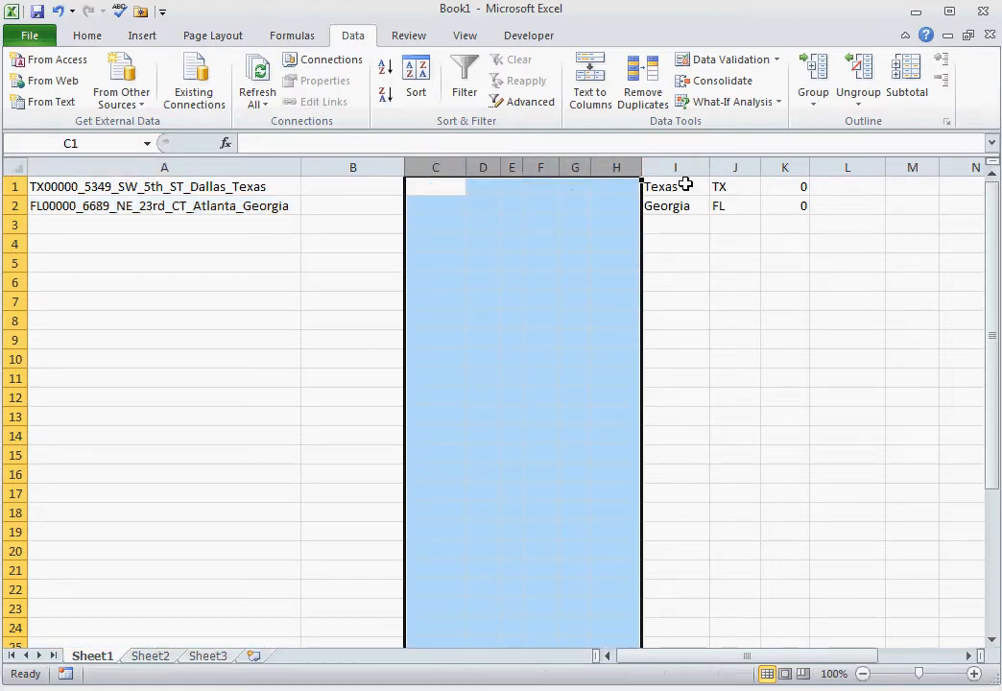
drag(678, 167, 805, 172)
key(Delete)
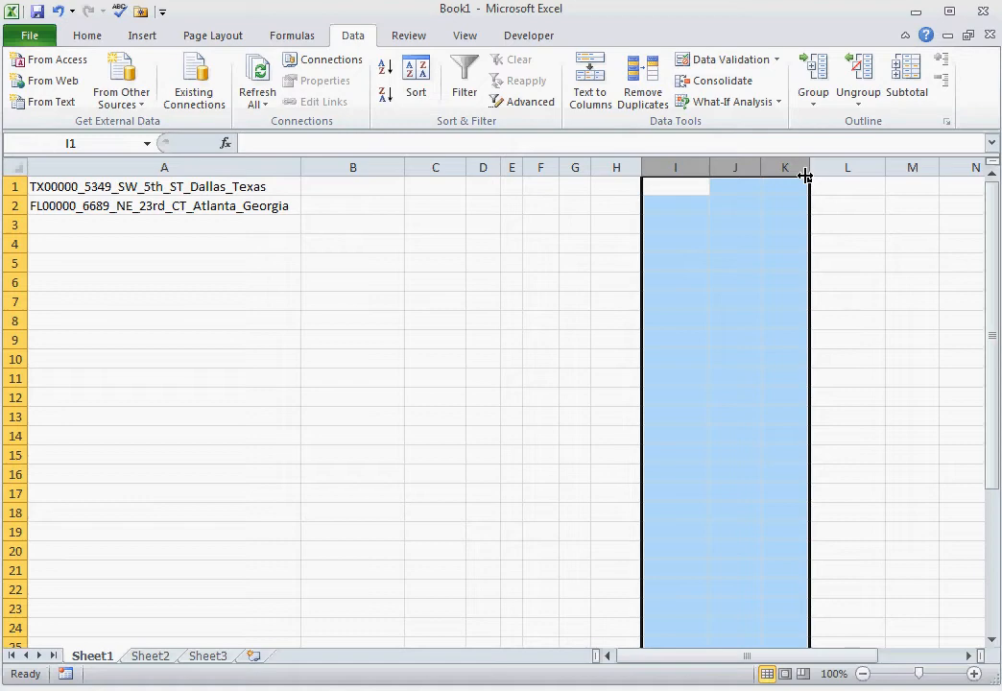
Step: Start a fixed-width Text to Columns conversion on column A with column breaks at positions 2, 8, 12, 13 and 15
click(289, 168)
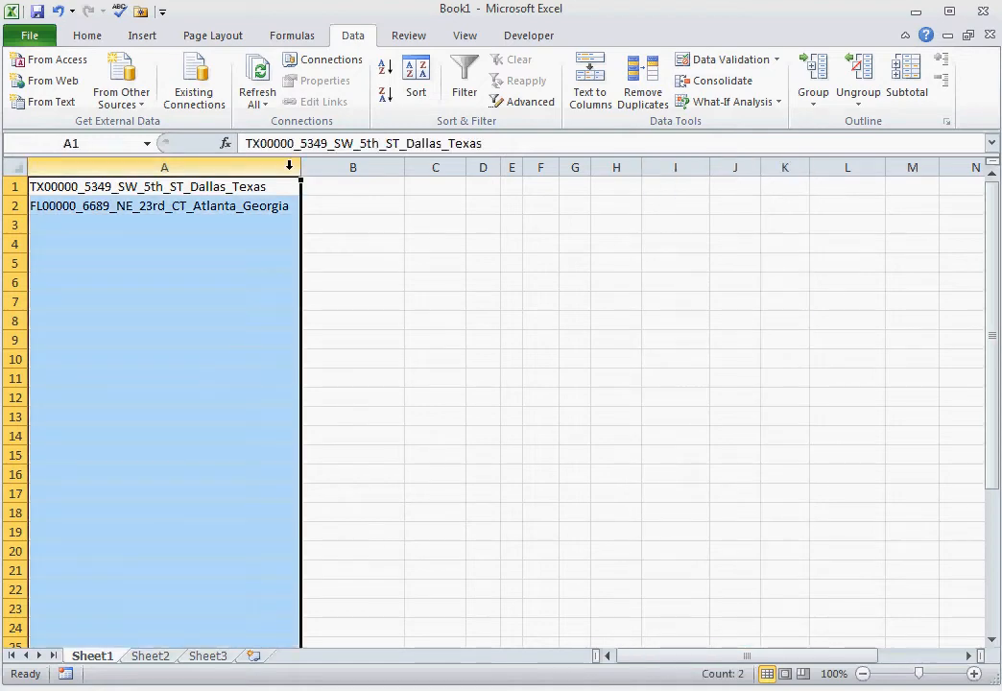
click(586, 87)
click(279, 353)
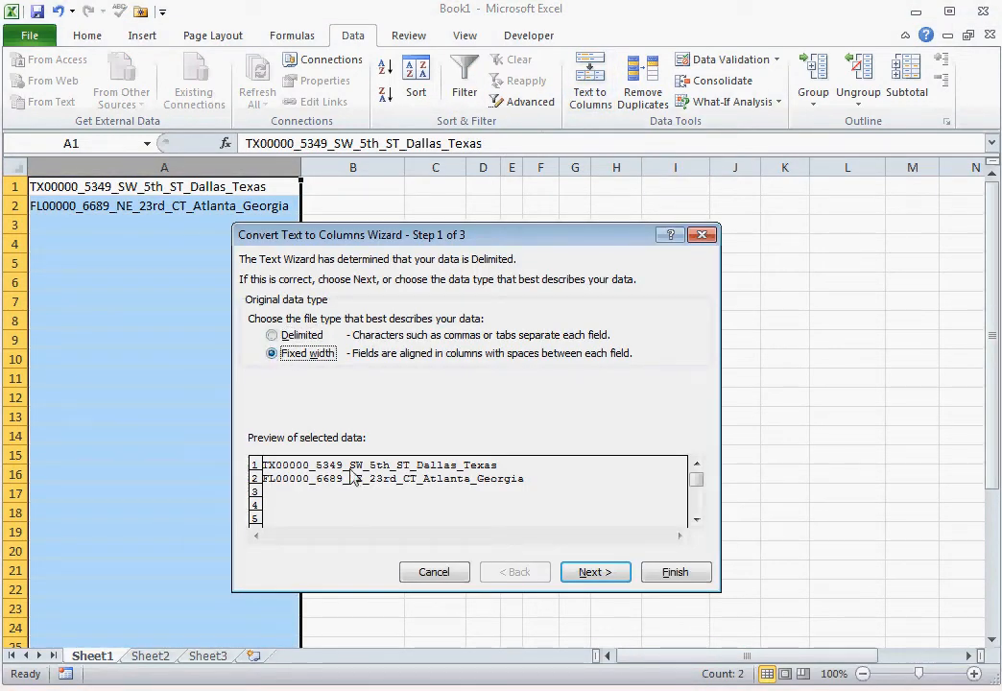
click(575, 575)
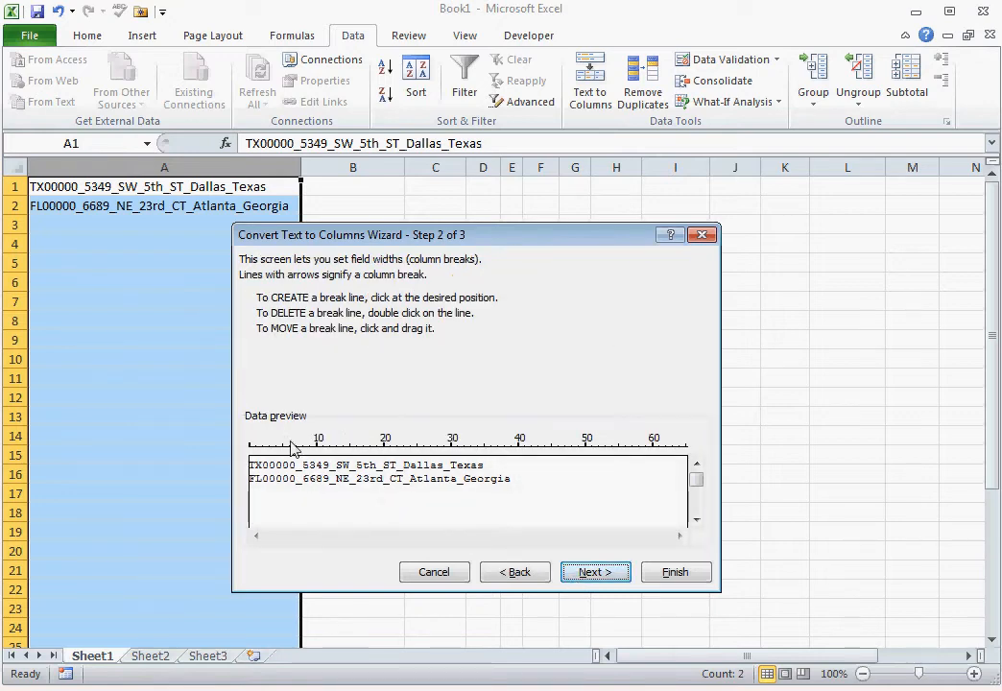
click(262, 446)
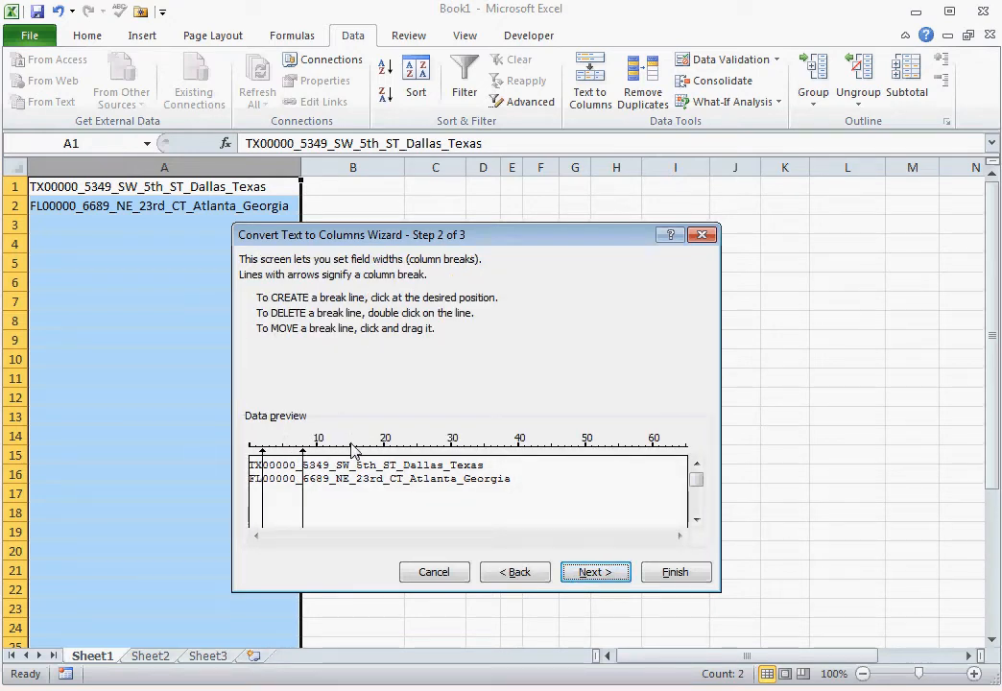
click(329, 459)
click(336, 453)
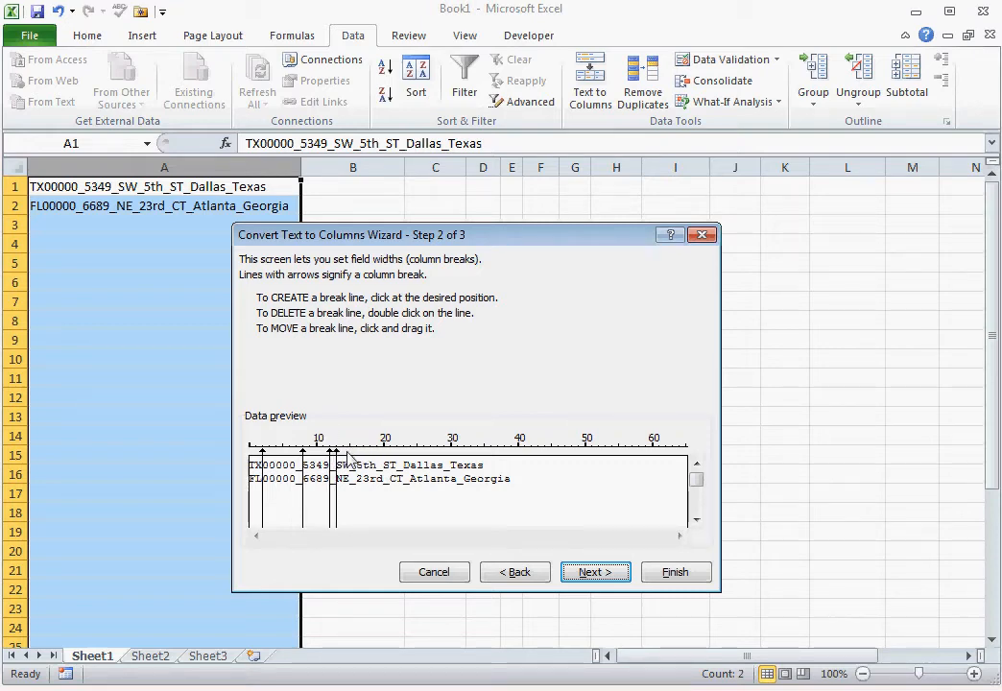
click(349, 459)
click(363, 455)
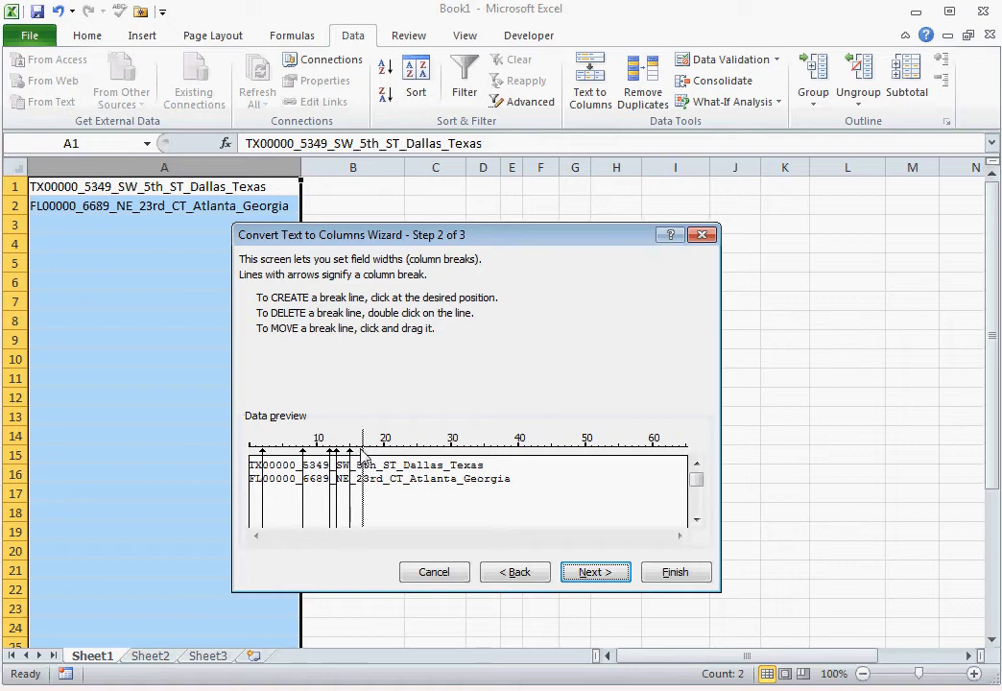
drag(364, 458, 358, 459)
click(384, 462)
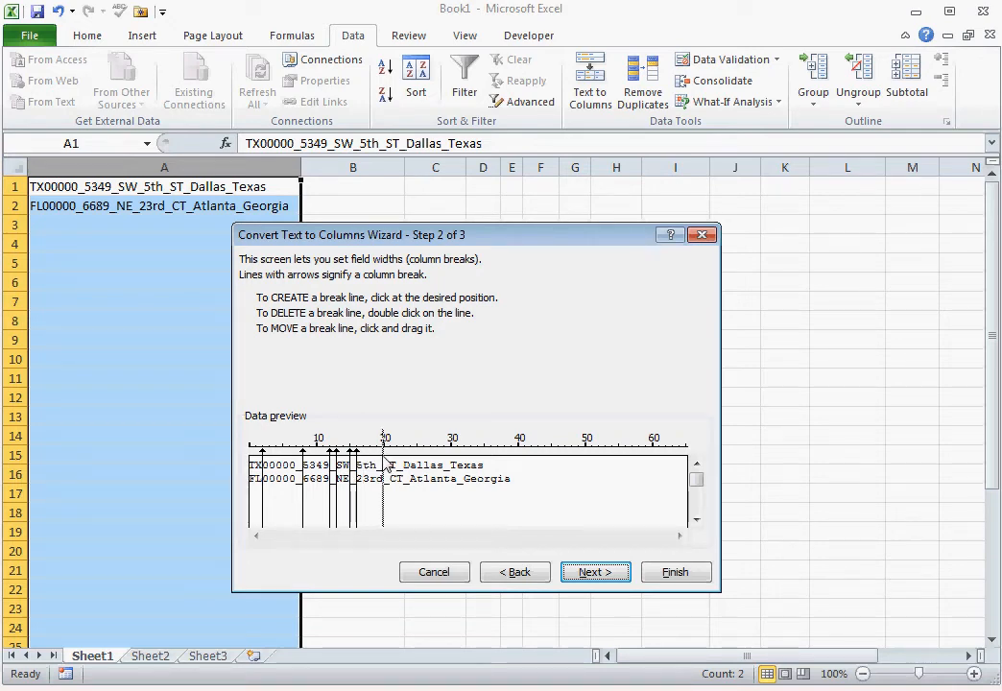
click(398, 463)
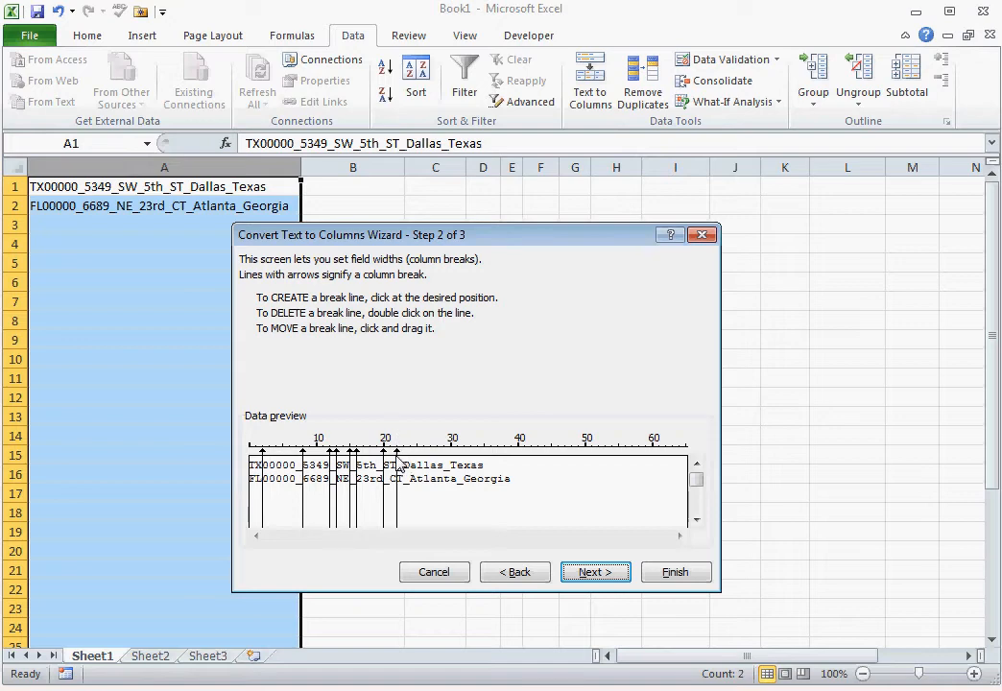
click(404, 465)
double_click(358, 459)
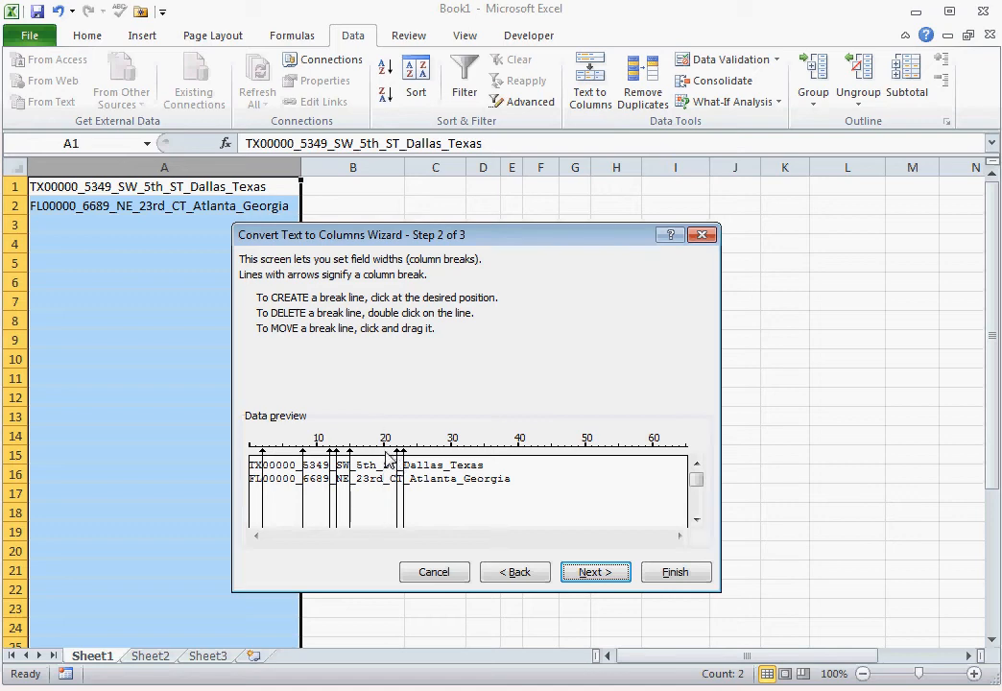
drag(386, 459, 400, 456)
double_click(403, 459)
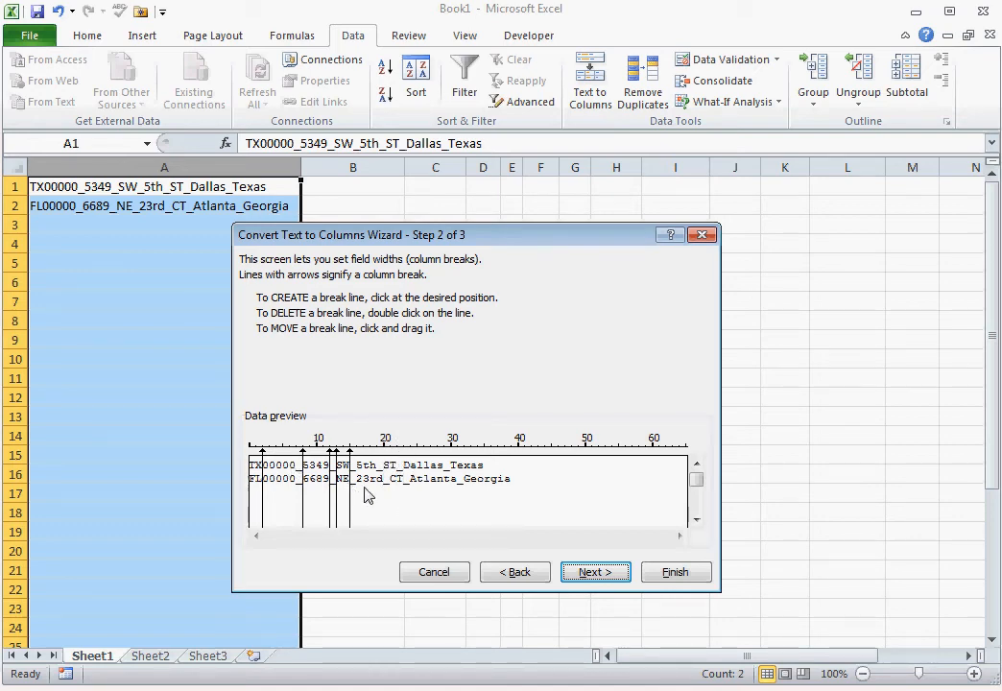
Step: Keep the remaining column breaks and set the destination of the column A split to cell C1
click(588, 572)
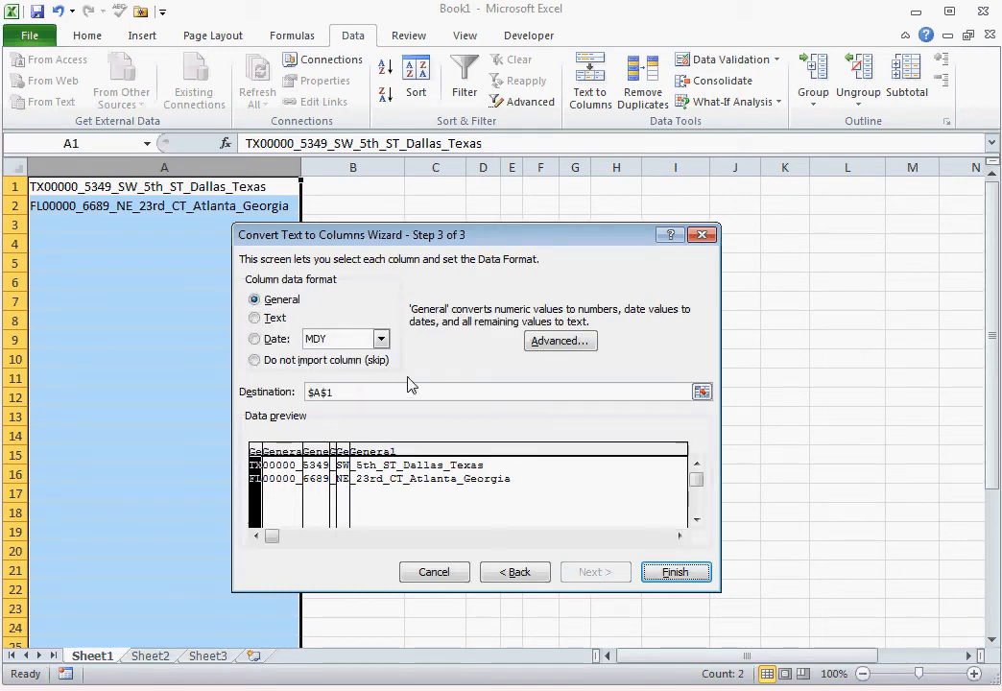
click(703, 392)
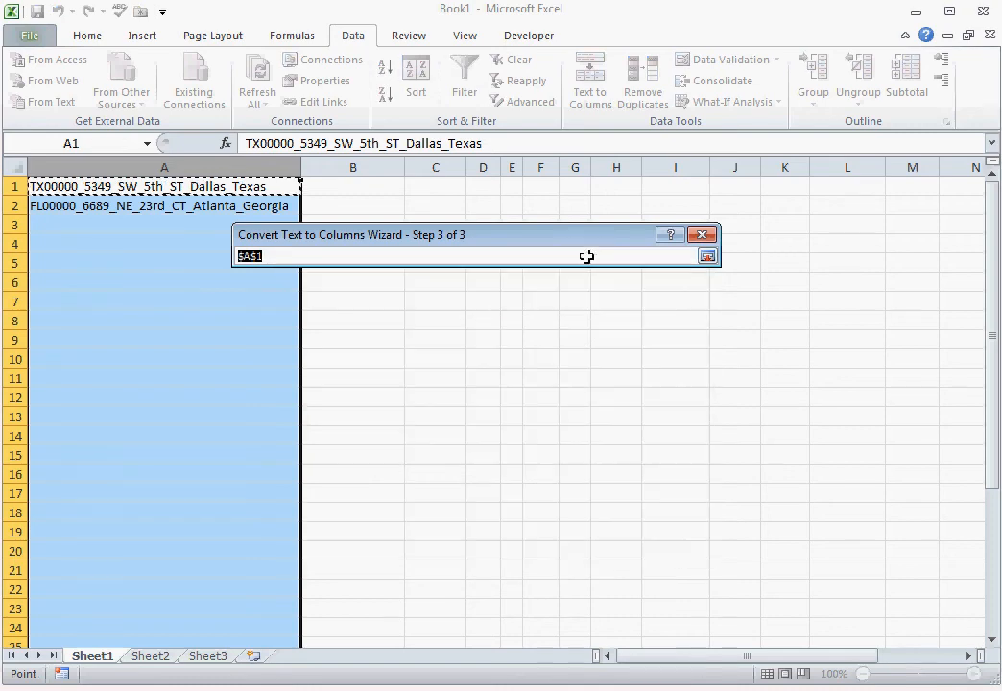
click(442, 190)
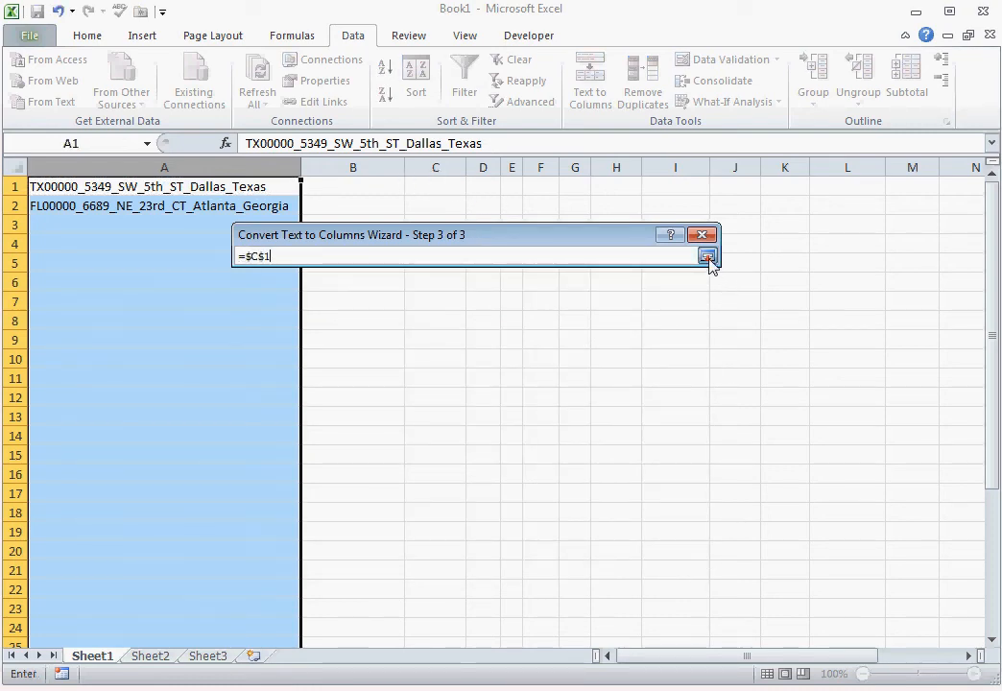
click(708, 256)
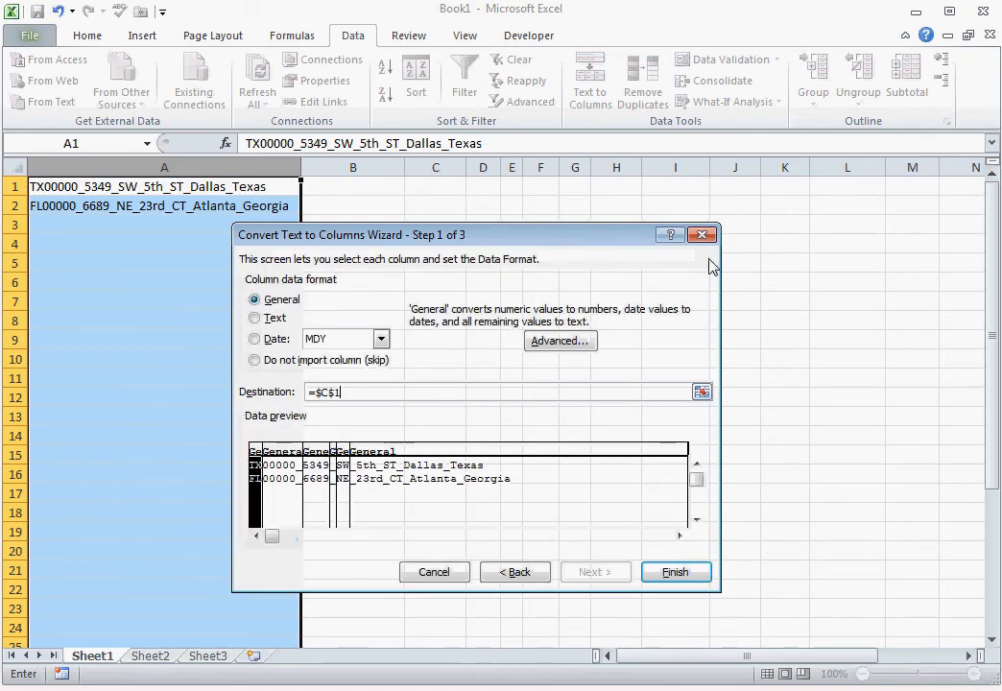
Step: Skip the second field, containing the zeros after the state code, and complete the conversion
click(297, 462)
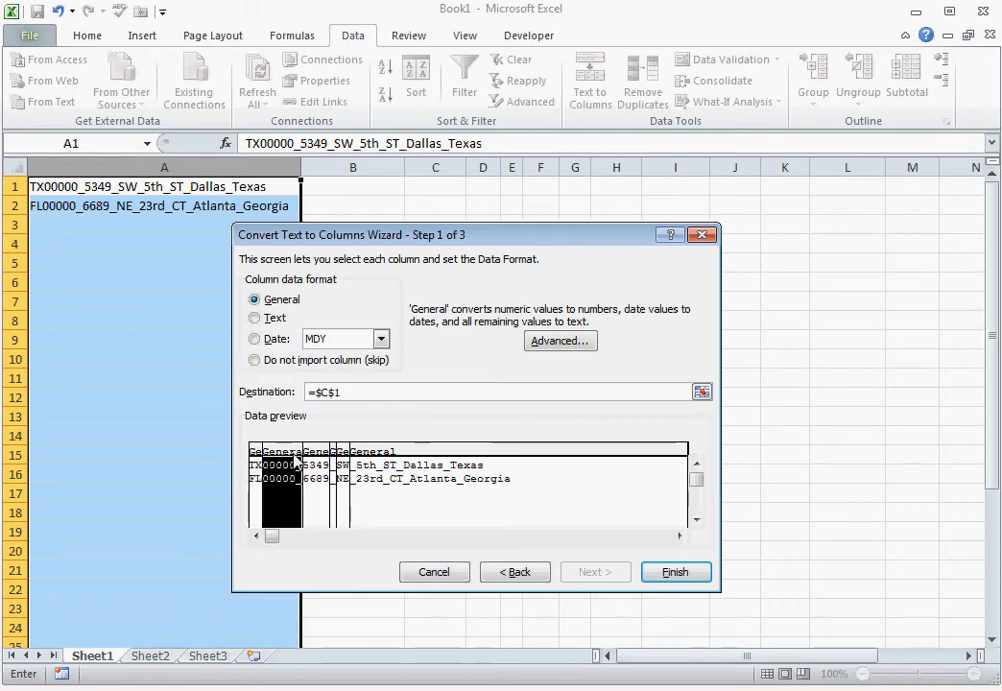
click(256, 361)
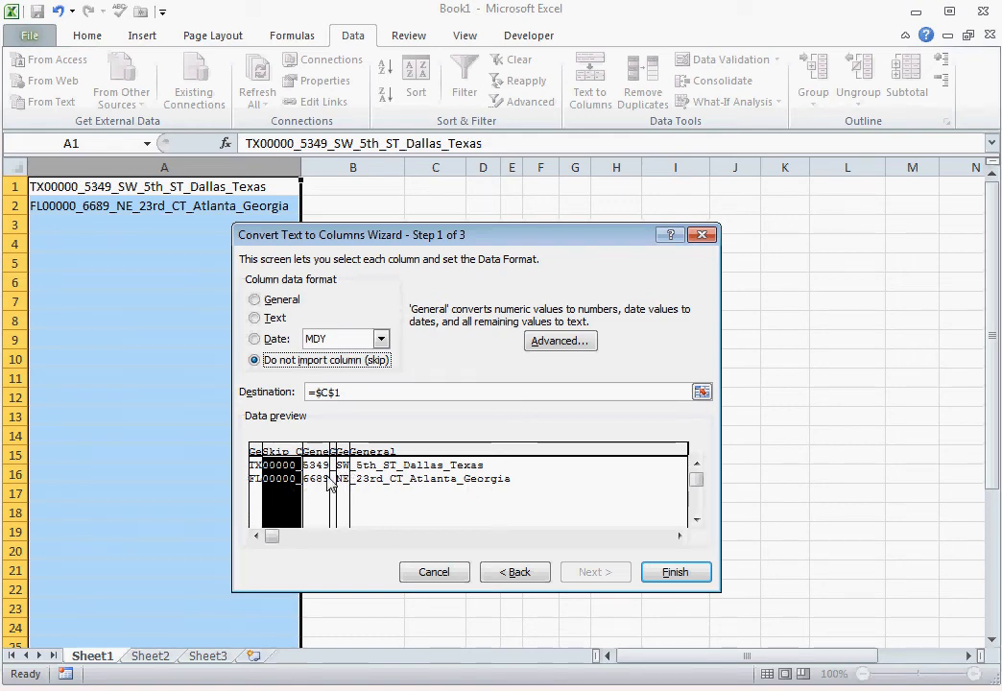
click(675, 573)
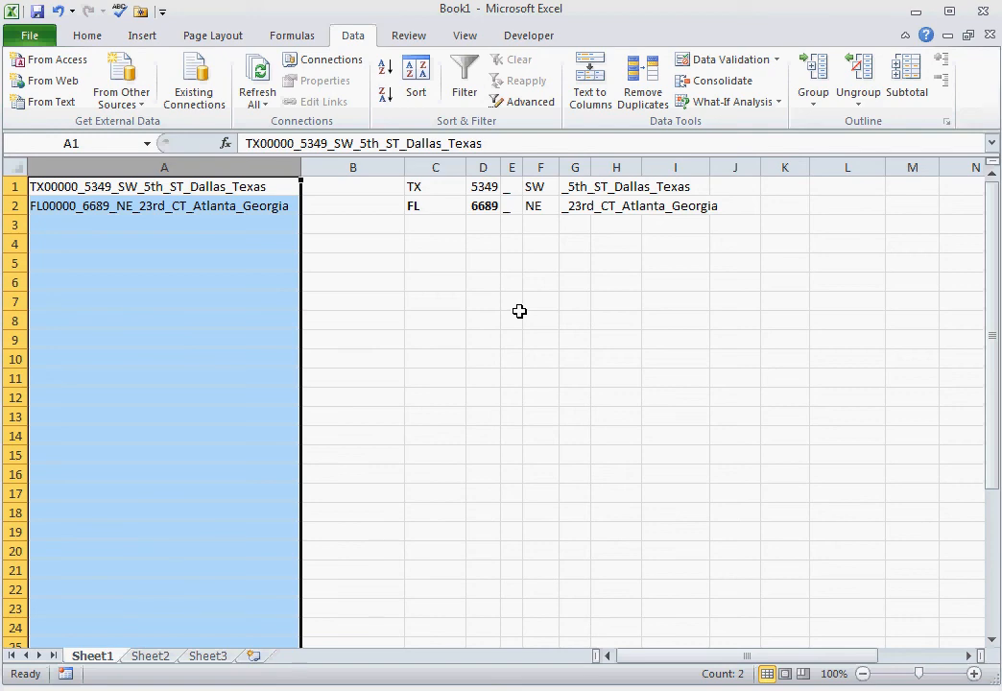
click(516, 165)
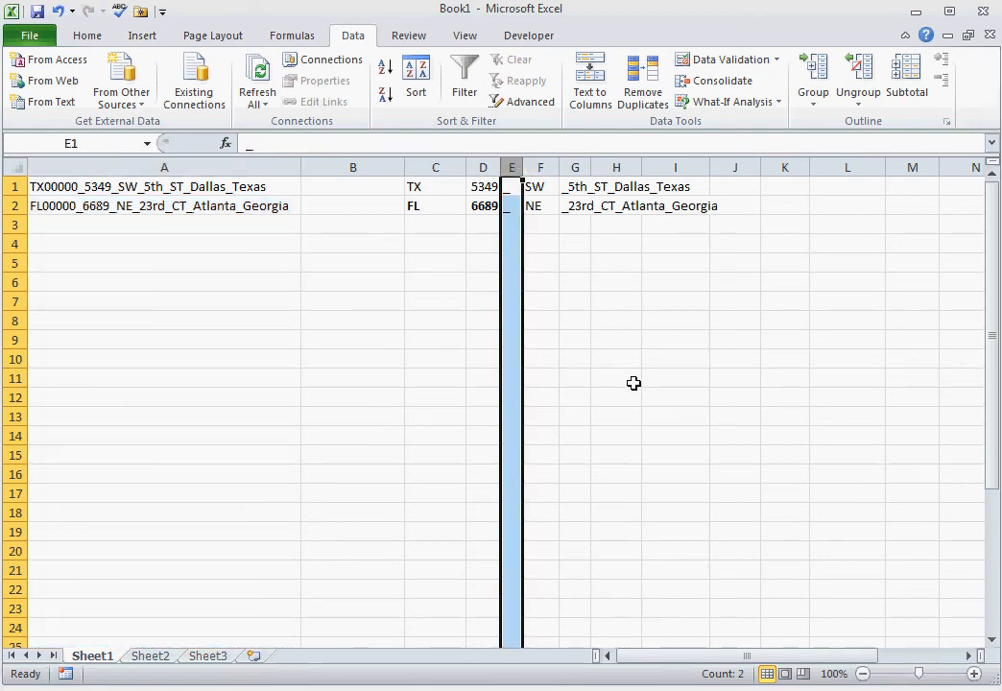
click(677, 350)
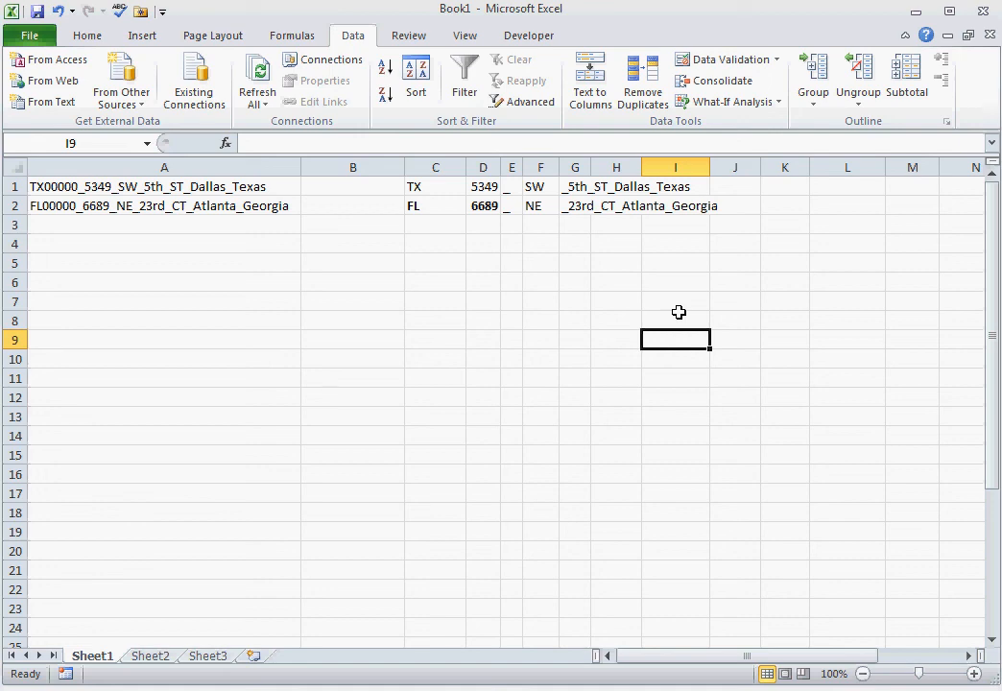
click(575, 228)
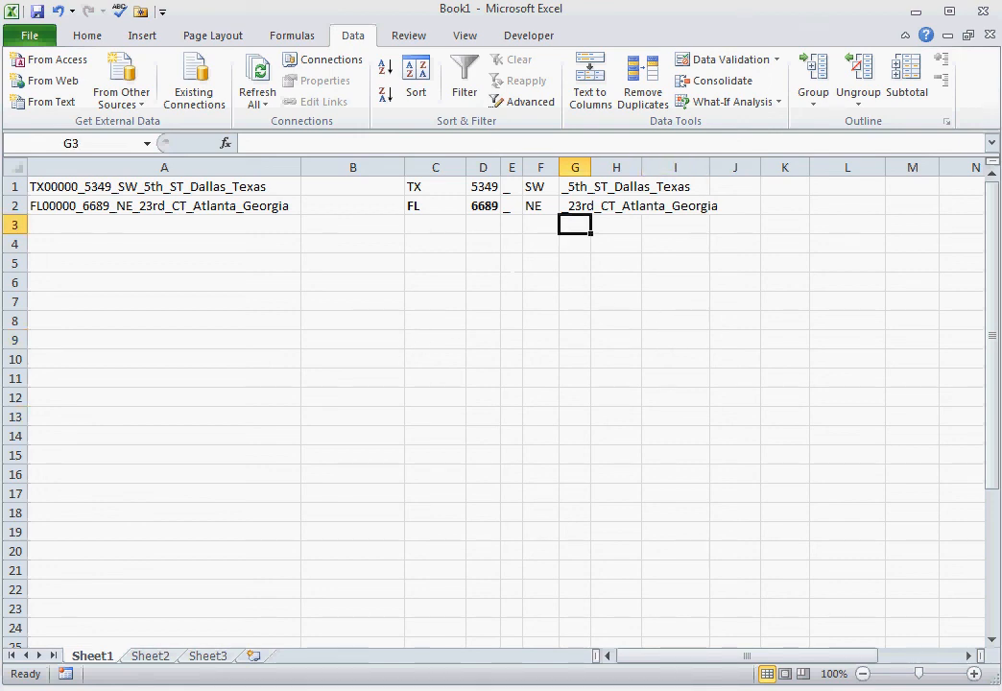